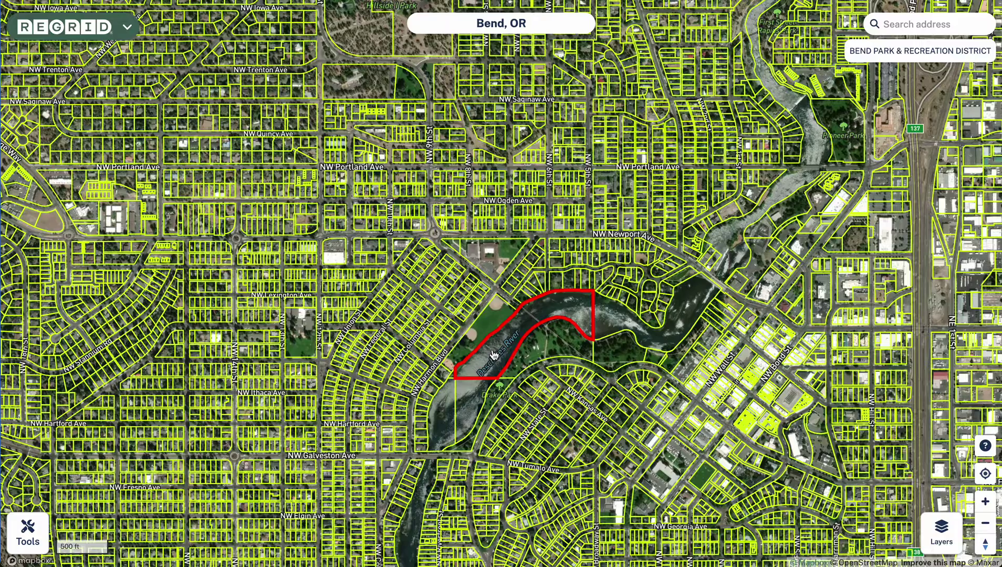
Open the details of riverside park parcel 171232BC05000 on the map, then close the card
left_click(494, 356)
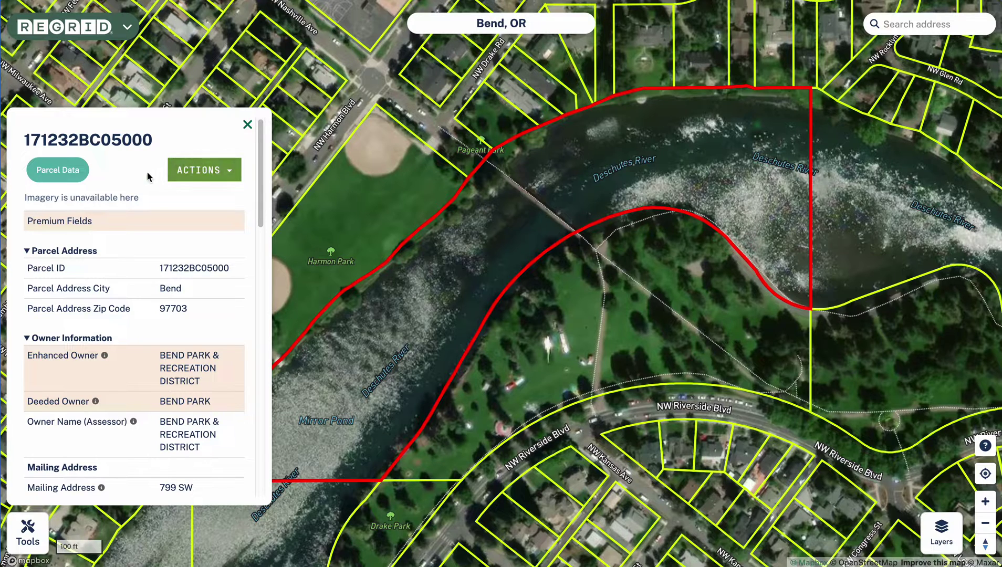
left_click(247, 124)
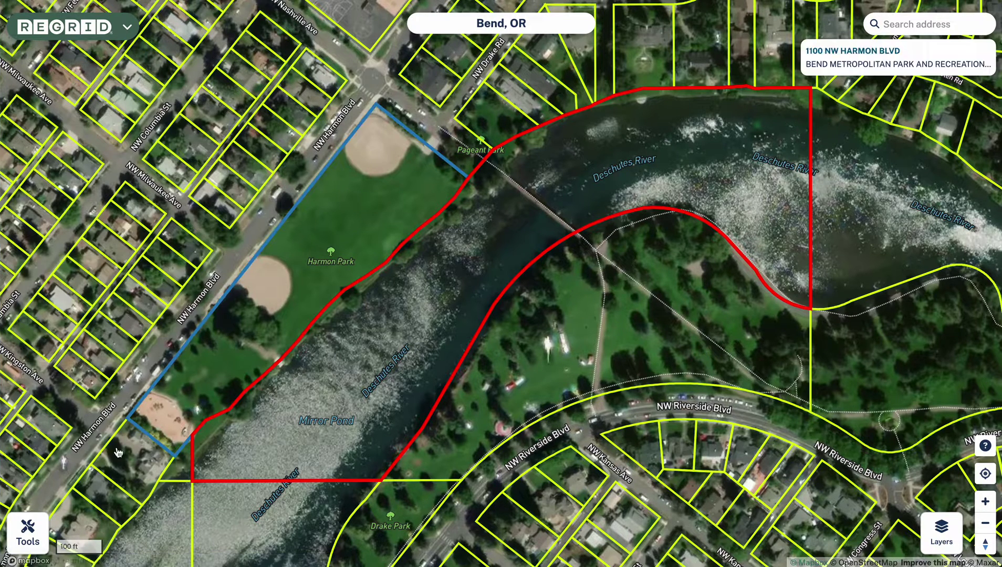
Reopen the Tools list after closing it, and bring up the Style panel for parcel styling
left_click(29, 537)
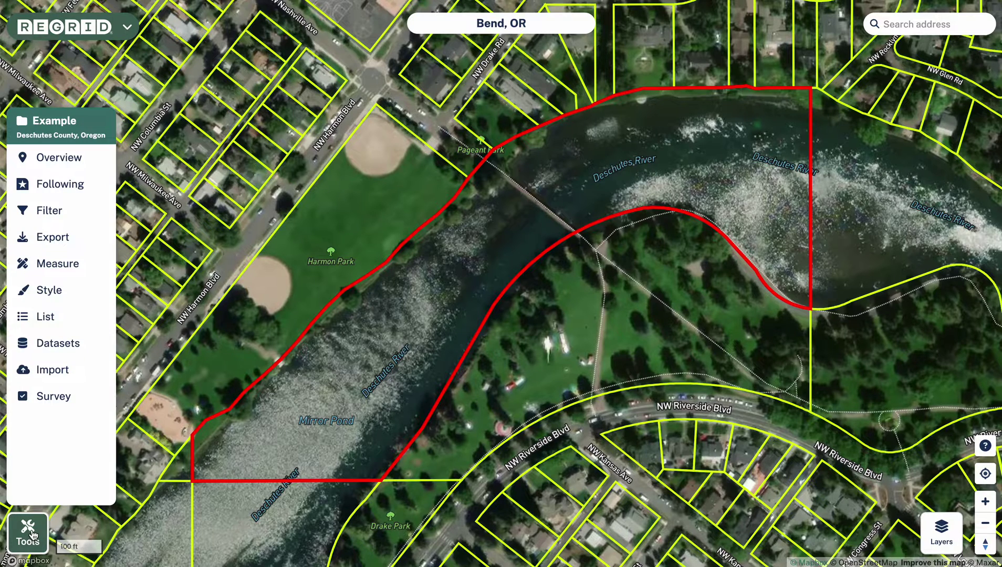
left_click(29, 538)
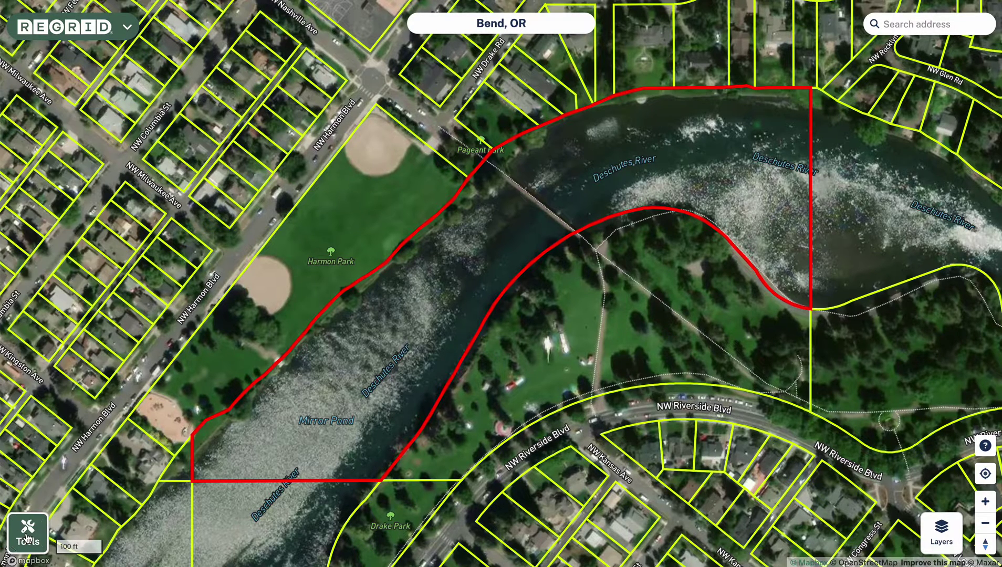
left_click(28, 537)
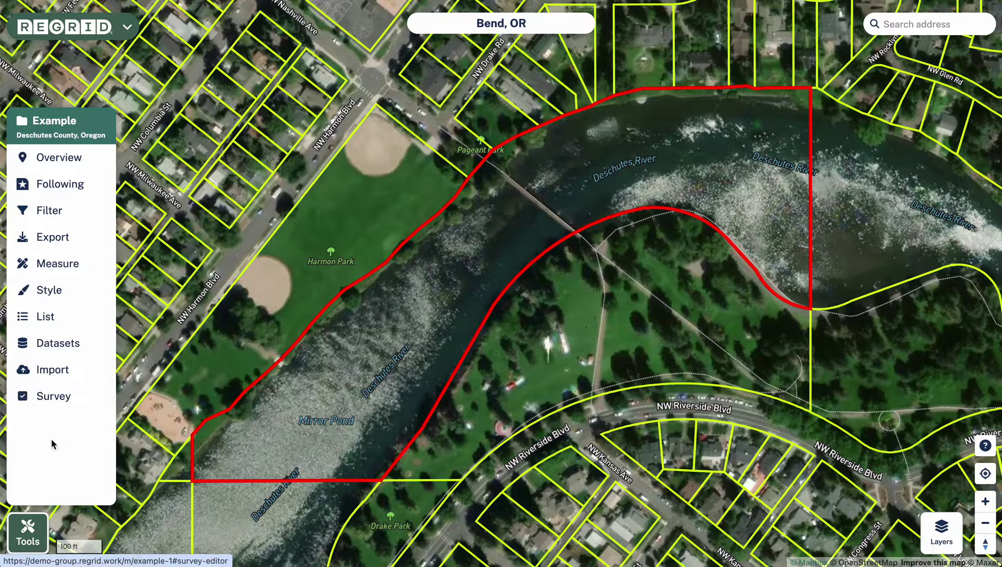
left_click(52, 293)
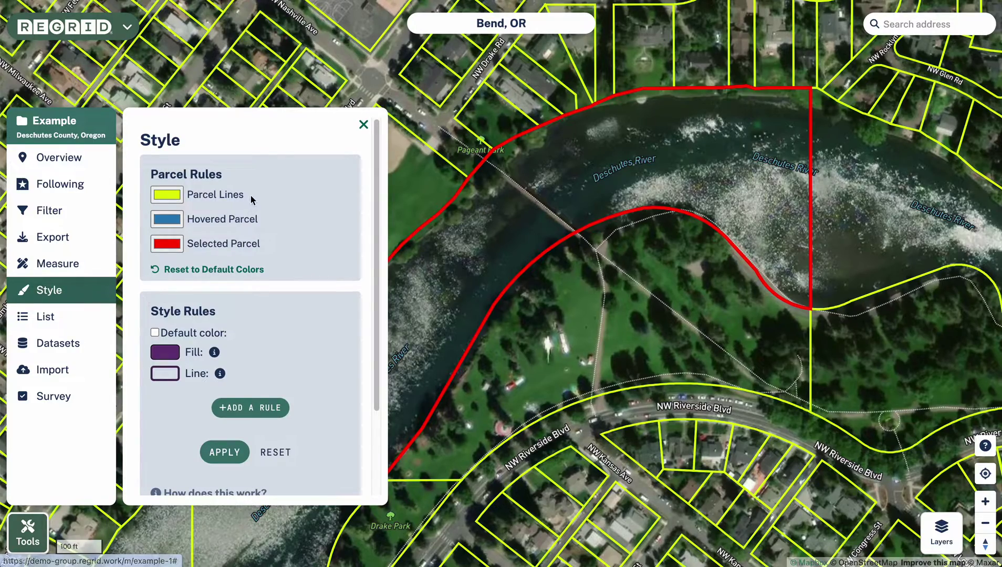
Try magenta, deep purple and finally bright blue as the Parcel Lines colour
scroll(450, 264, "down", 5)
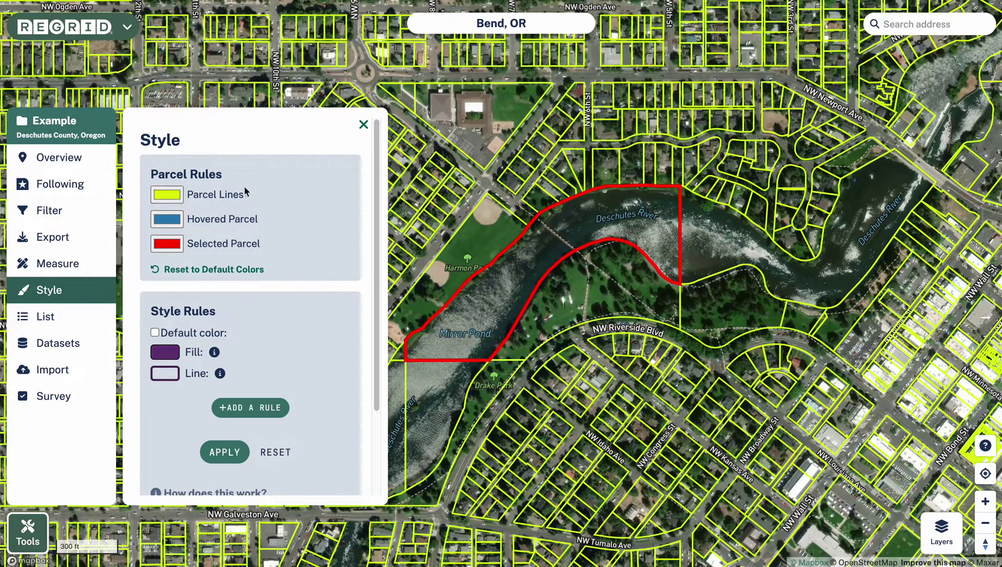
left_click(168, 195)
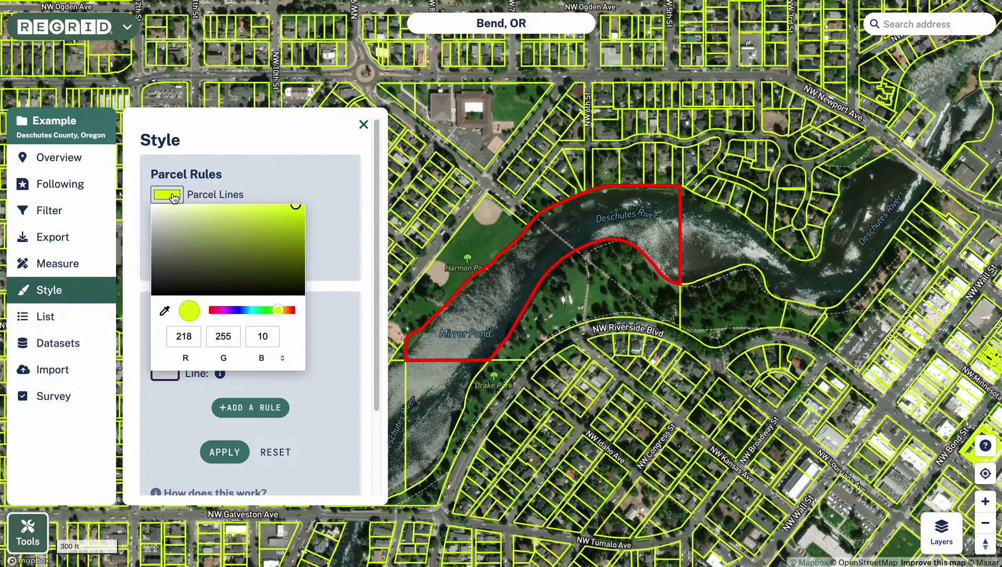
left_click(224, 311)
left_click(267, 221)
left_click(281, 234)
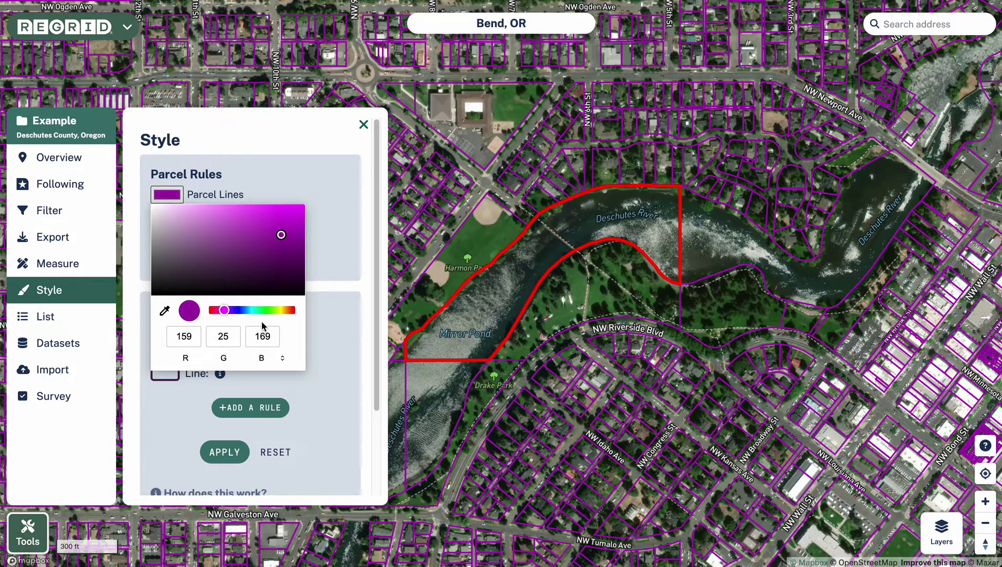
left_click(249, 310)
left_click(272, 222)
left_click(293, 210)
left_click(310, 174)
Reset parcel lines to the default yellow-green colours and close the Style panel
left_click_drag(198, 194, 241, 193)
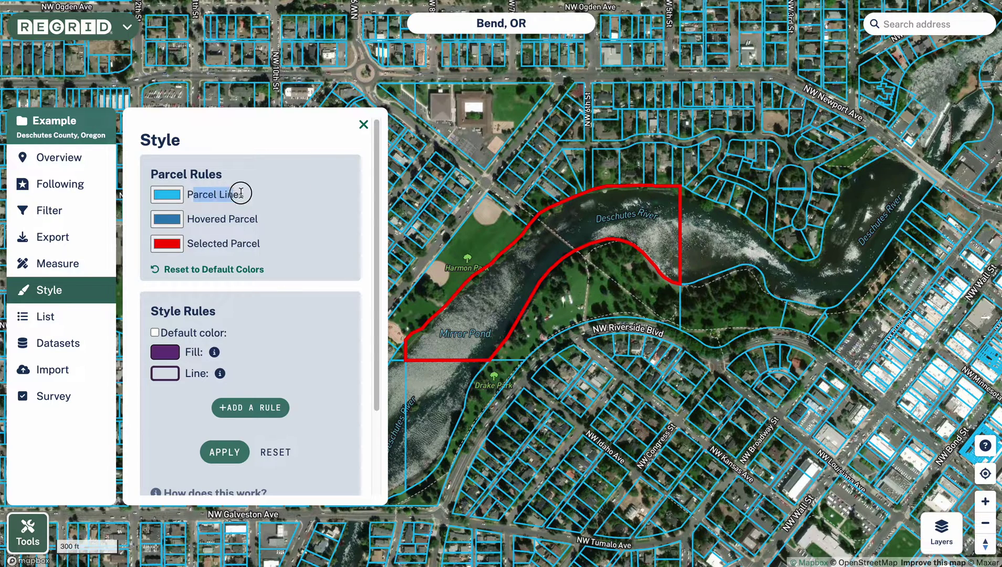
left_click(274, 179)
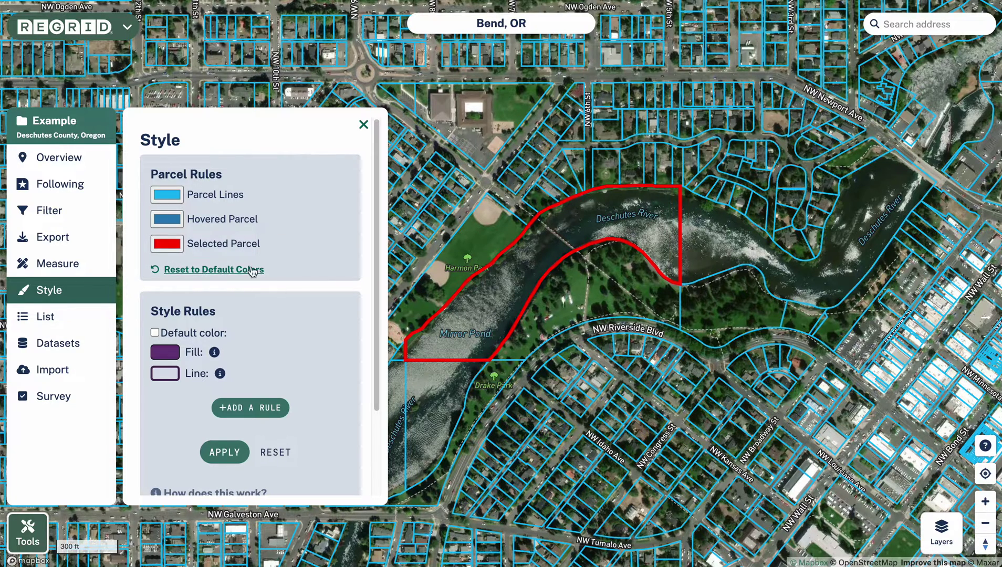
left_click(220, 269)
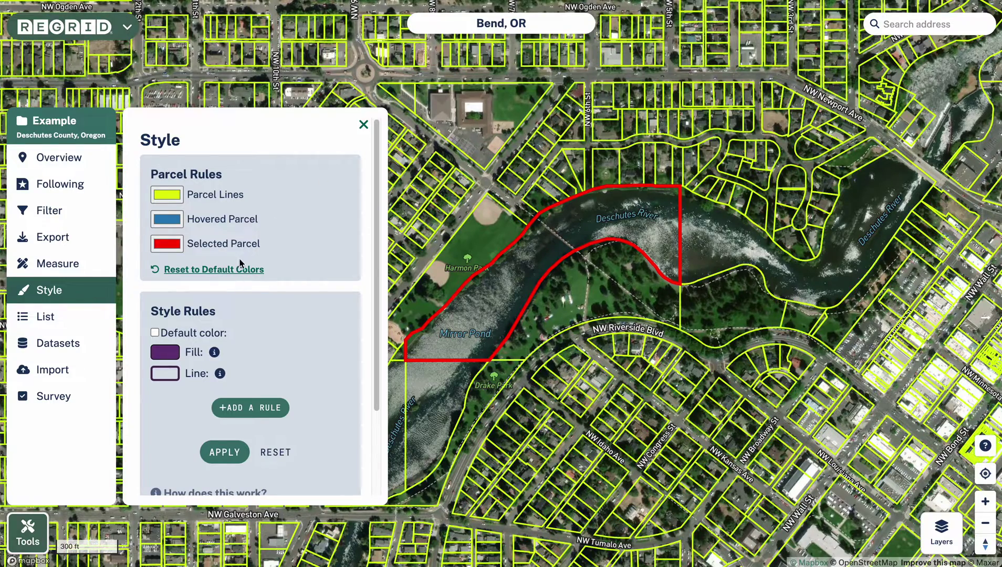
left_click(363, 124)
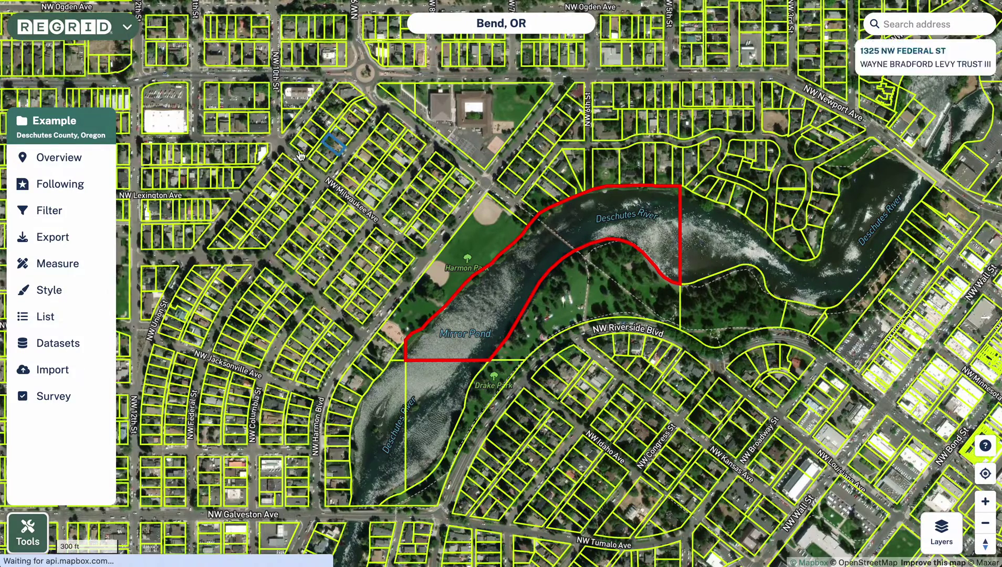
left_click(79, 129)
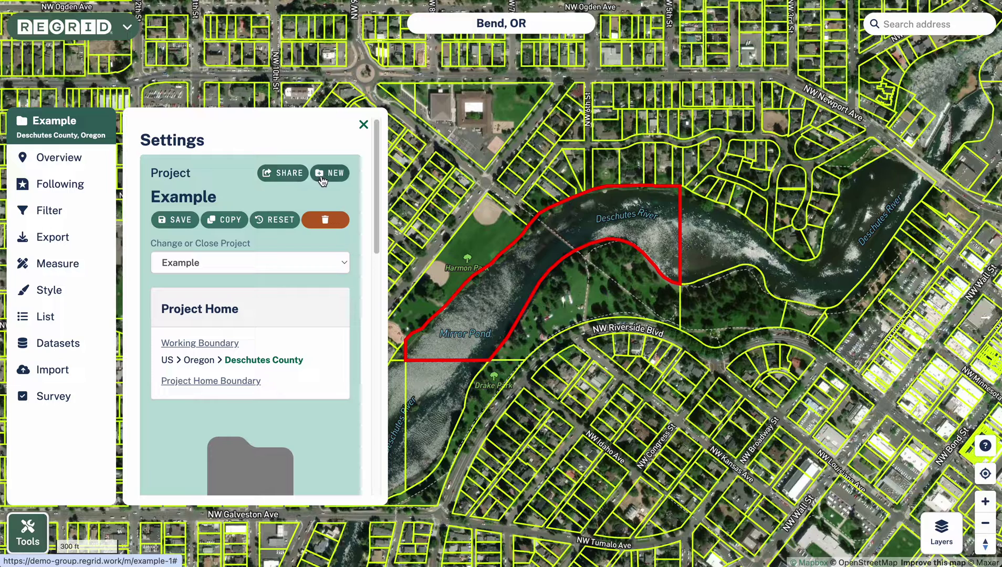
scroll(246, 194, "down", 1)
left_click(246, 243)
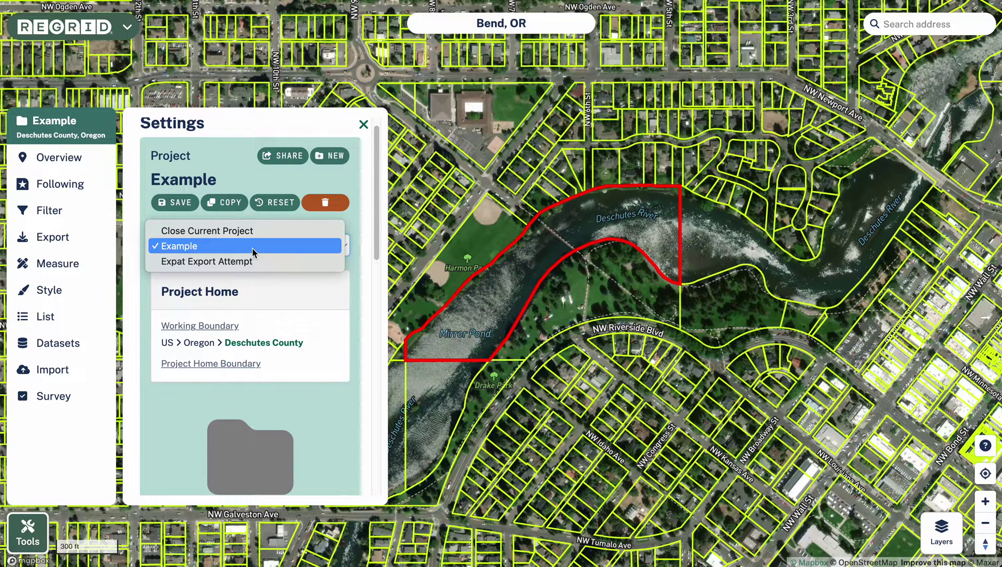
left_click(357, 258)
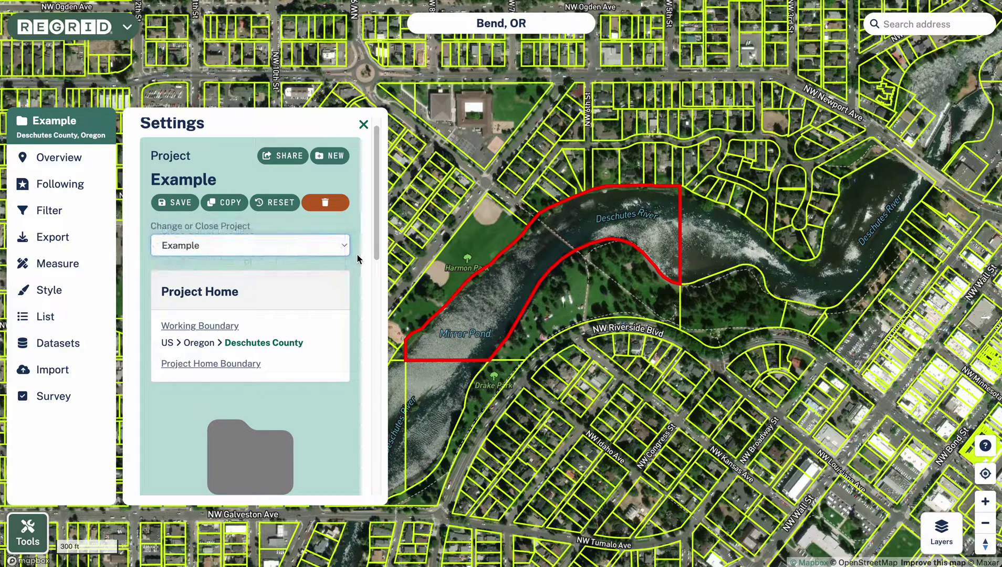
scroll(357, 258, "down", 3)
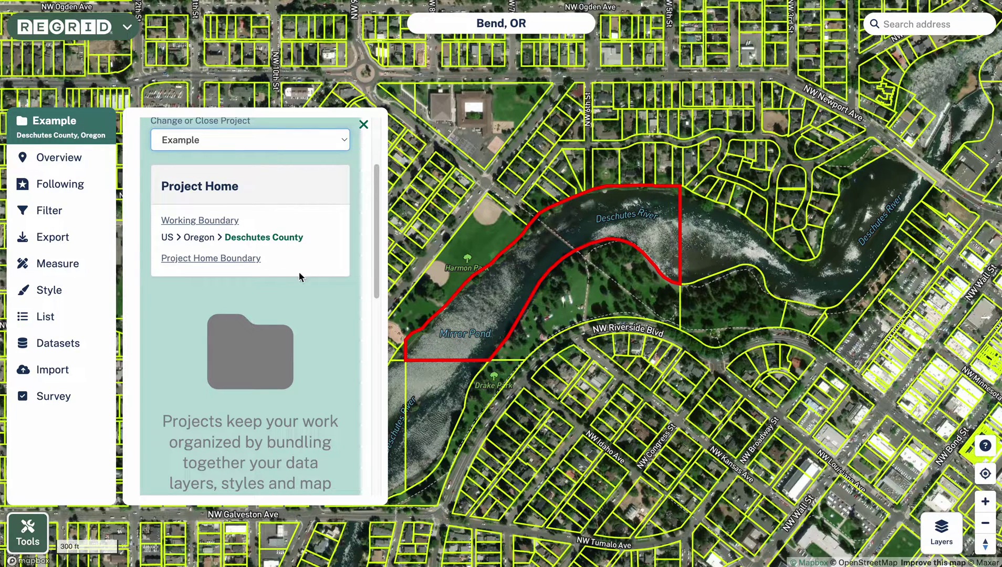
scroll(297, 277, "down", 5)
scroll(305, 284, "down", 6)
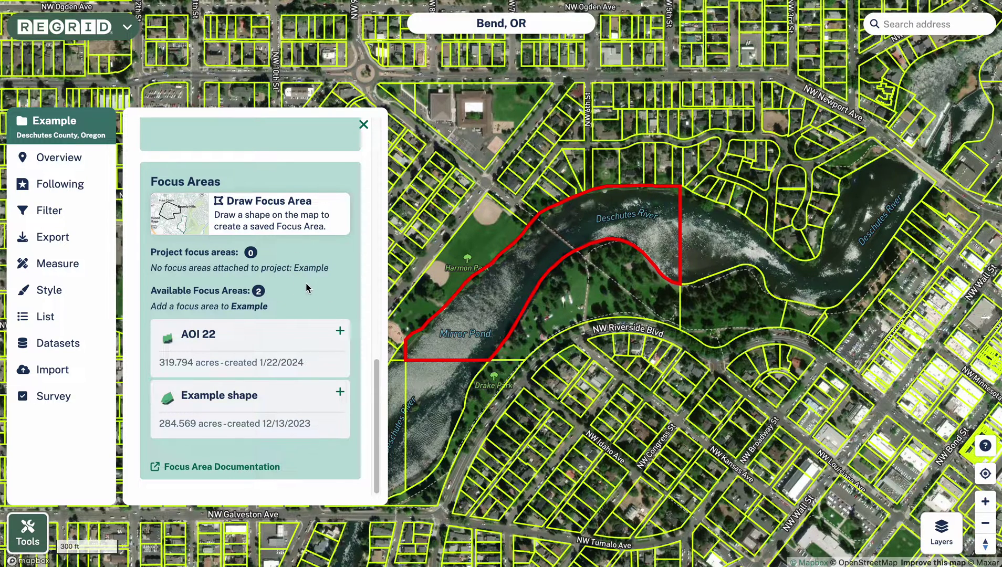
left_click(363, 124)
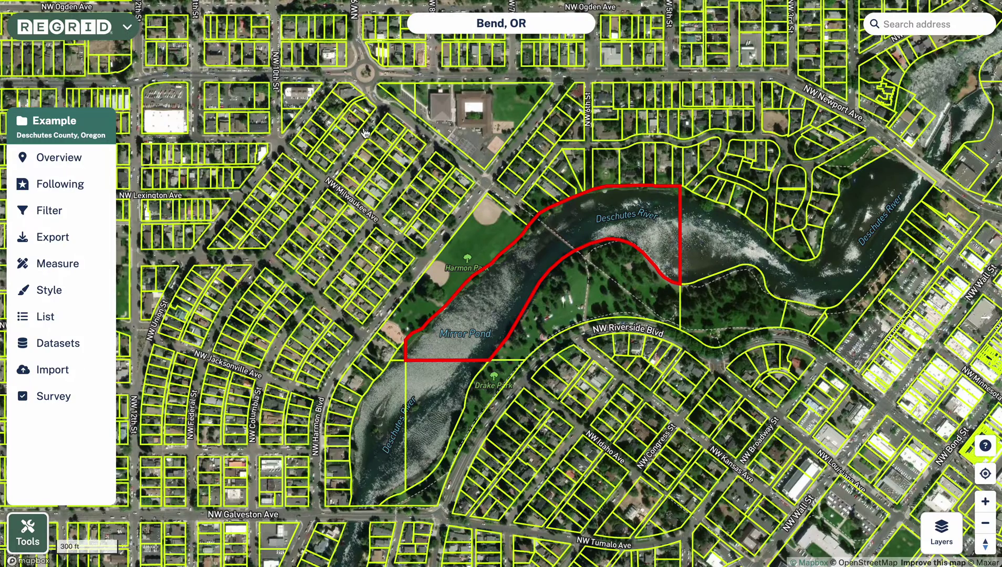
View the account options, then return to the Example project menu and scroll its tools list
left_click(128, 30)
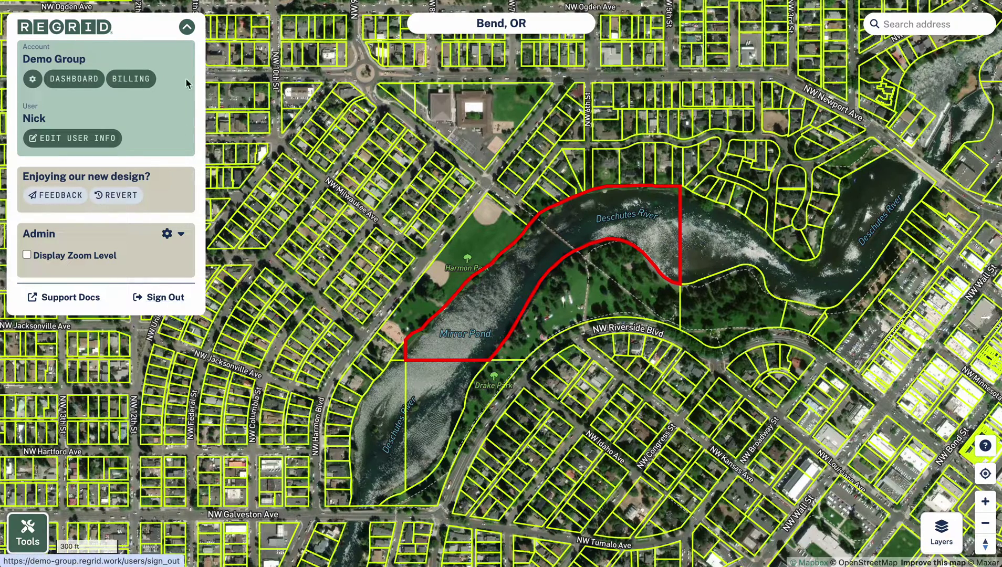
left_click(187, 28)
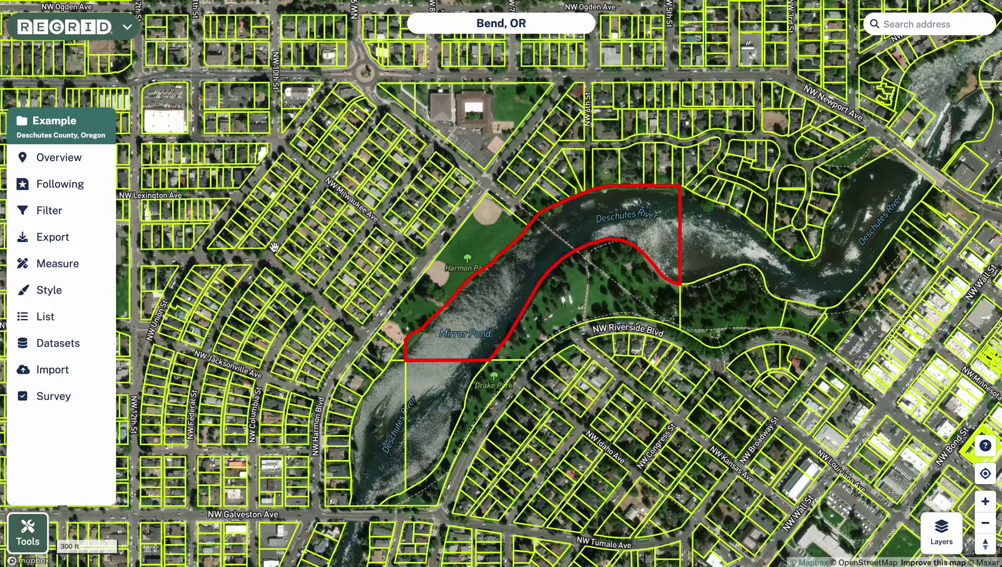
scroll(488, 307, "down", 5)
scroll(489, 308, "down", 5)
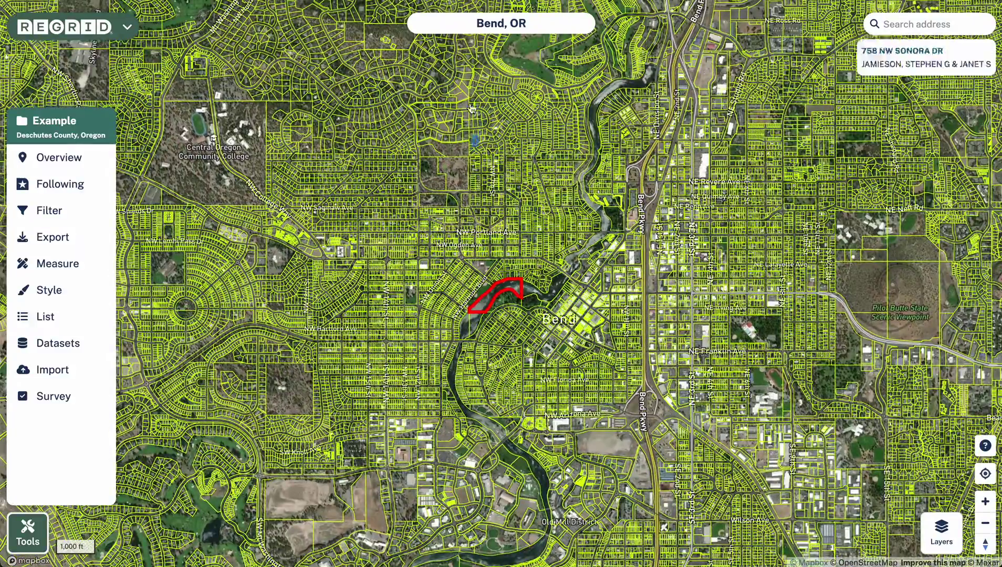
Zoom out to a 3,000 ft scale and pan west onto the Sisters-Millican forest parcels
mouse_move(443, 17)
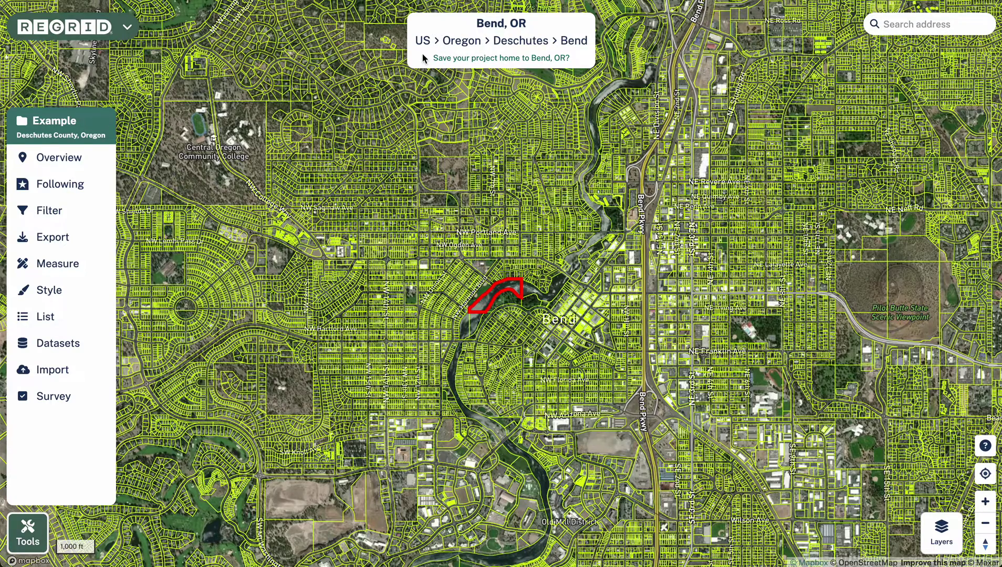
scroll(483, 289, "down", 5)
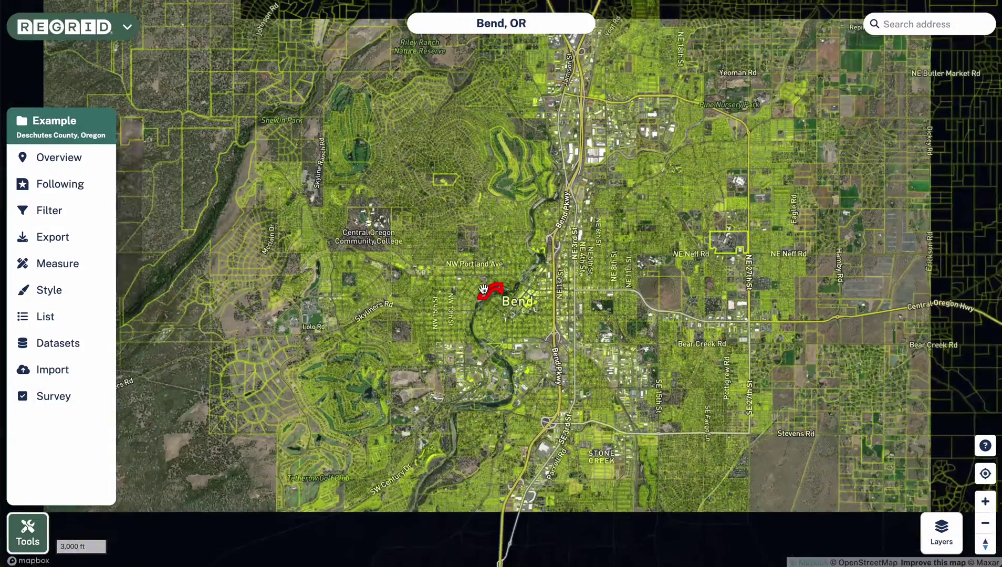
left_click_drag(483, 289, 753, 337)
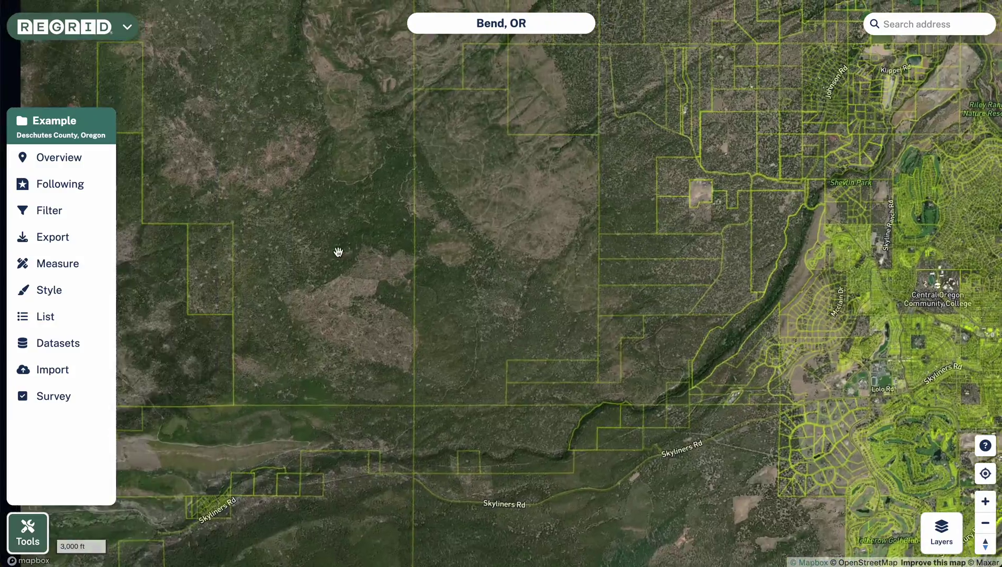
left_click_drag(338, 252, 577, 241)
mouse_move(474, 31)
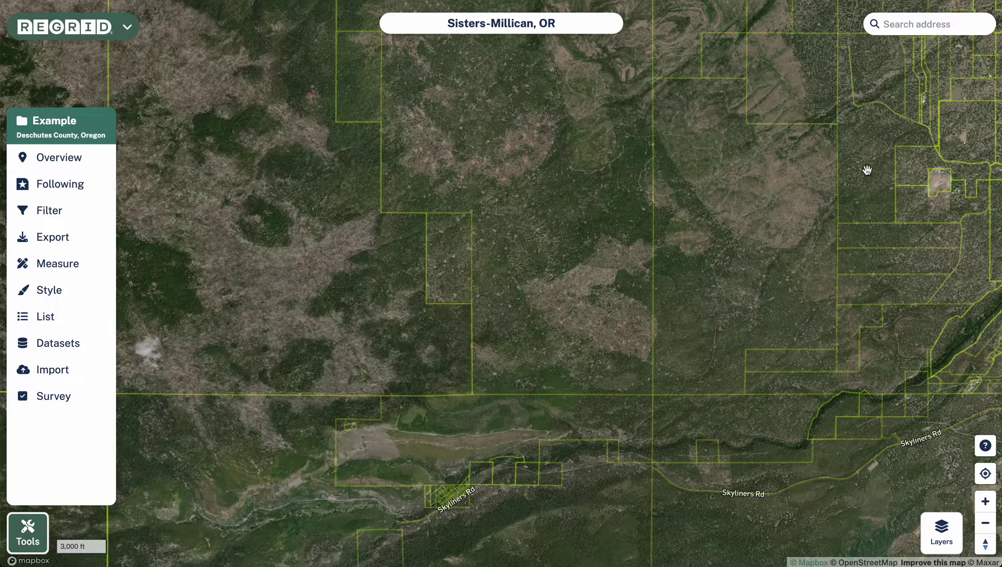
left_click(943, 22)
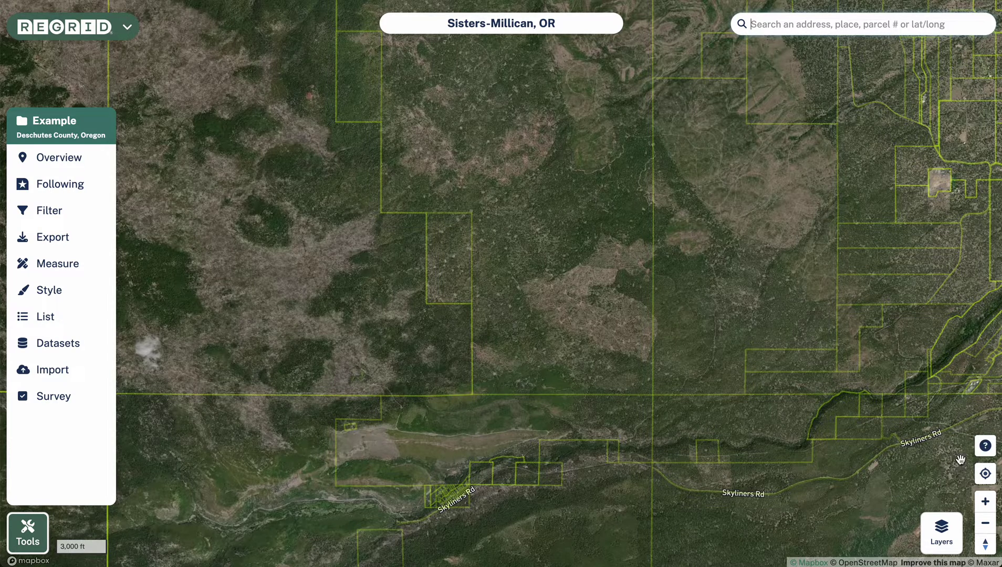
left_click(985, 448)
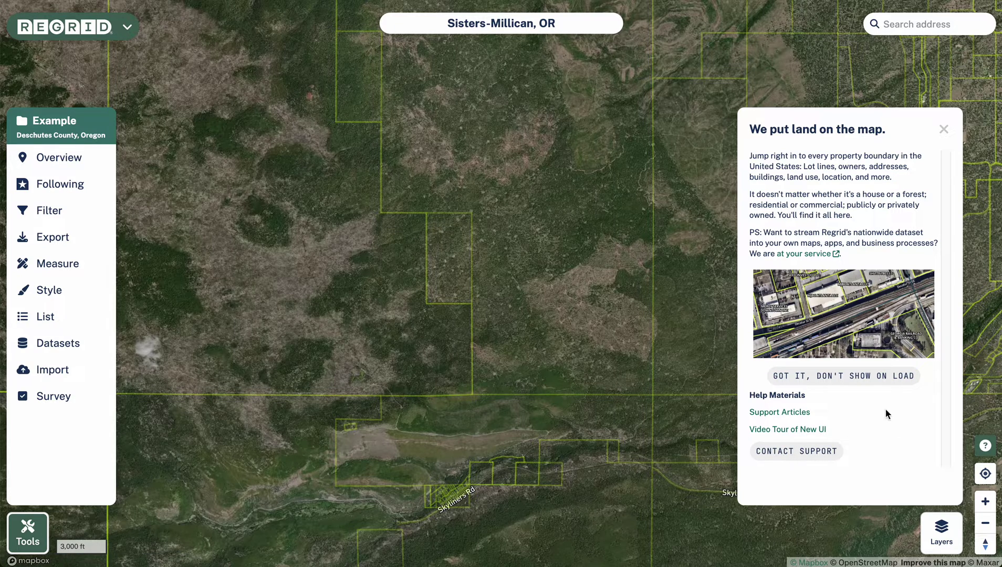
left_click(943, 130)
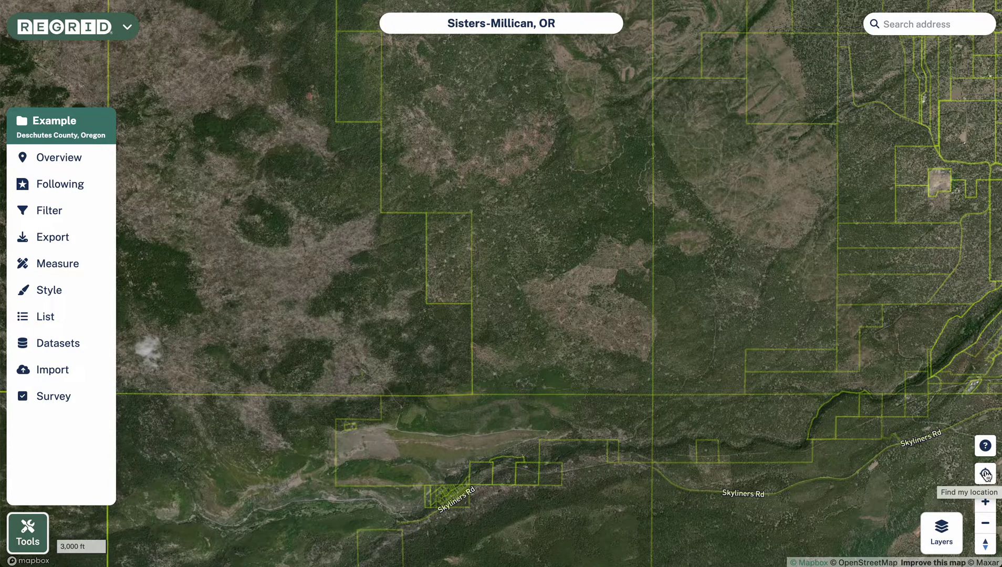
left_click(985, 523)
Zoom in, tilt the map into 3-D with the compass, reset it flat, and show Layers
left_click(985, 503)
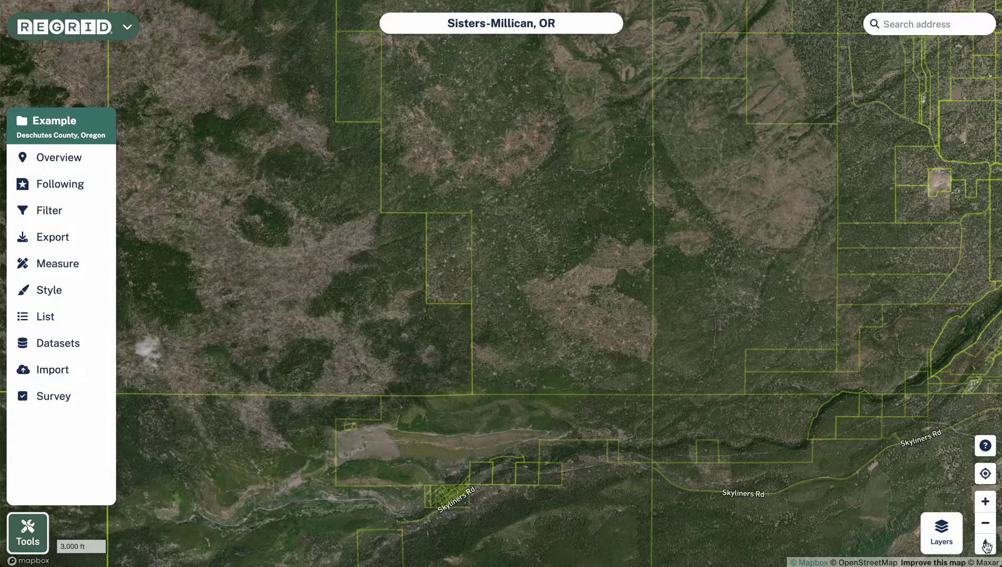
left_click_drag(985, 546, 984, 519)
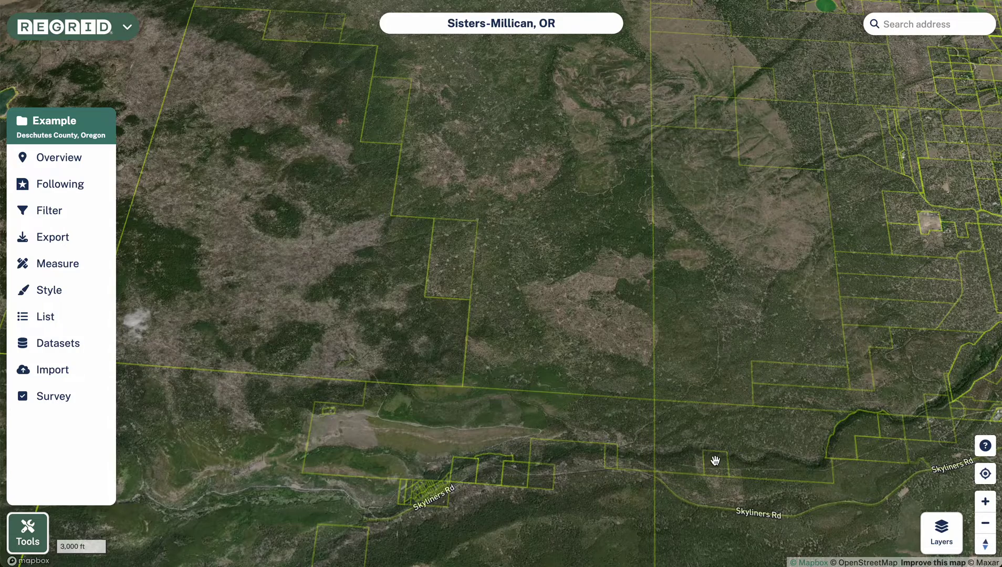
left_click(986, 545)
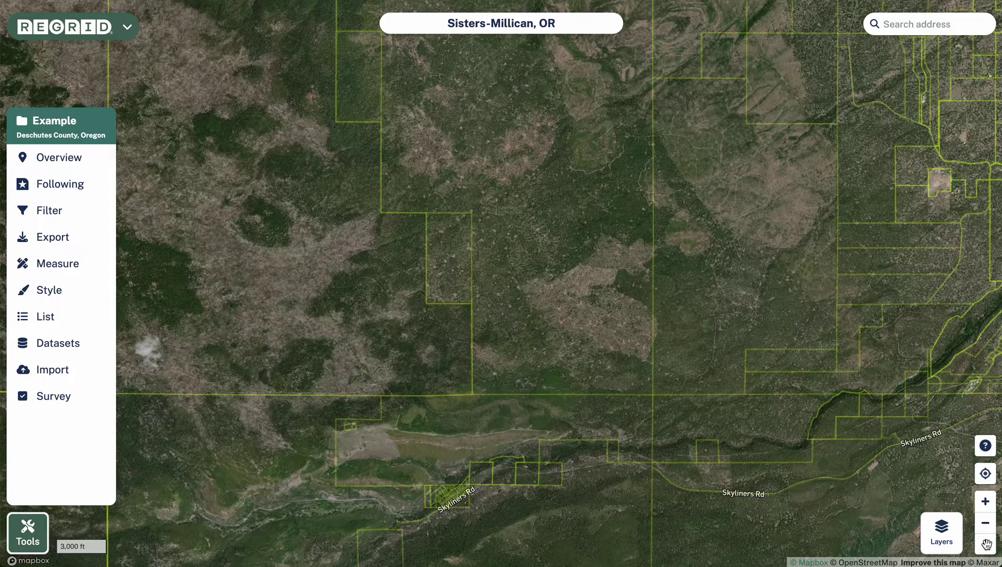
left_click(932, 538)
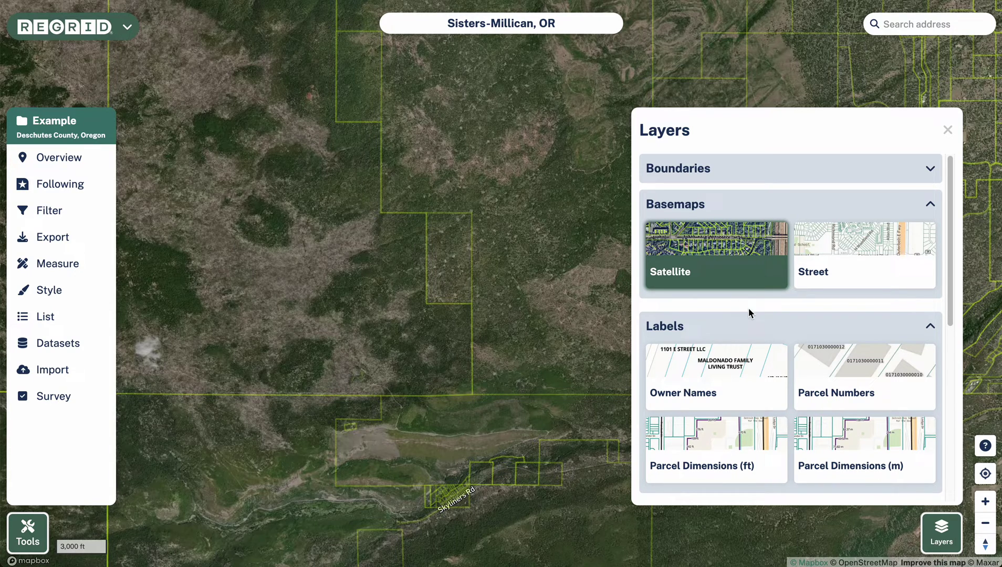
Expand Boundaries, check the Sub-Boundaries choices leaving Administrative, then collapse Boundaries
left_click(930, 169)
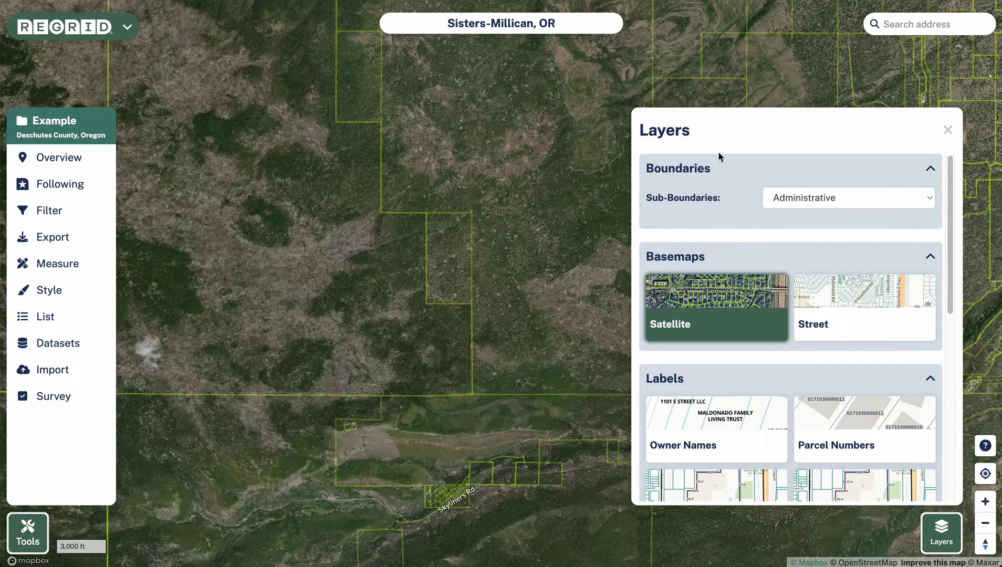
left_click(866, 199)
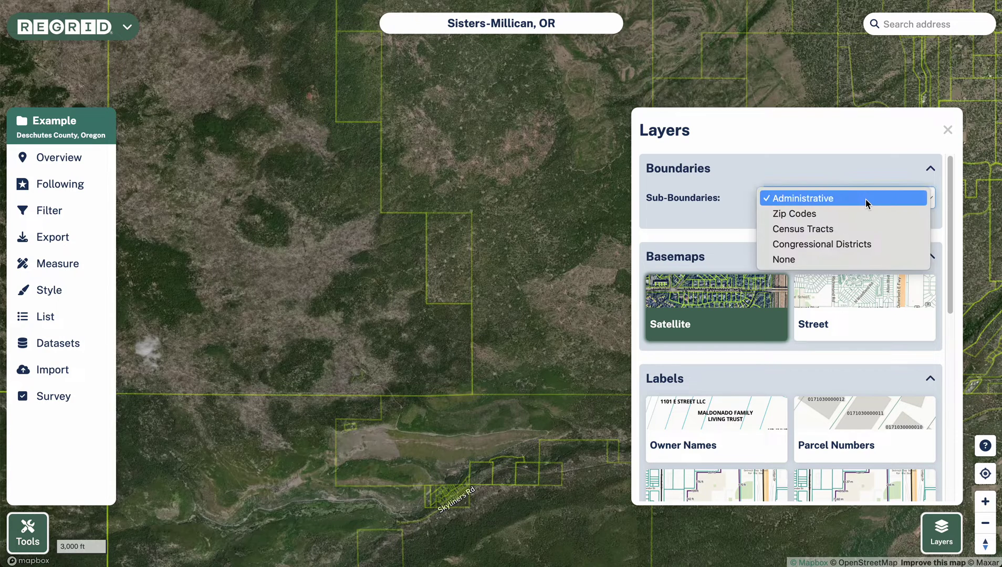
left_click(866, 200)
left_click(887, 200)
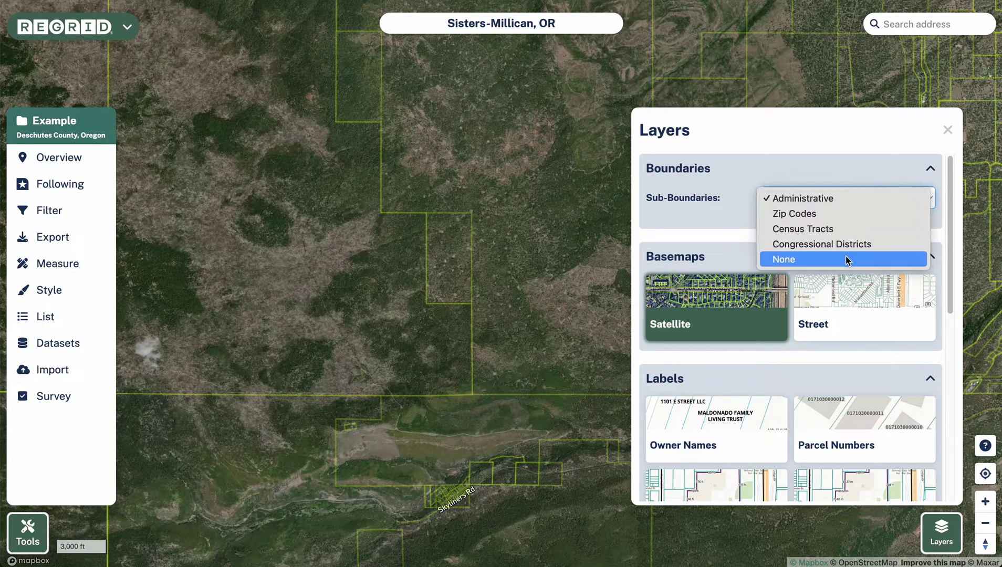
left_click(842, 172)
left_click(930, 169)
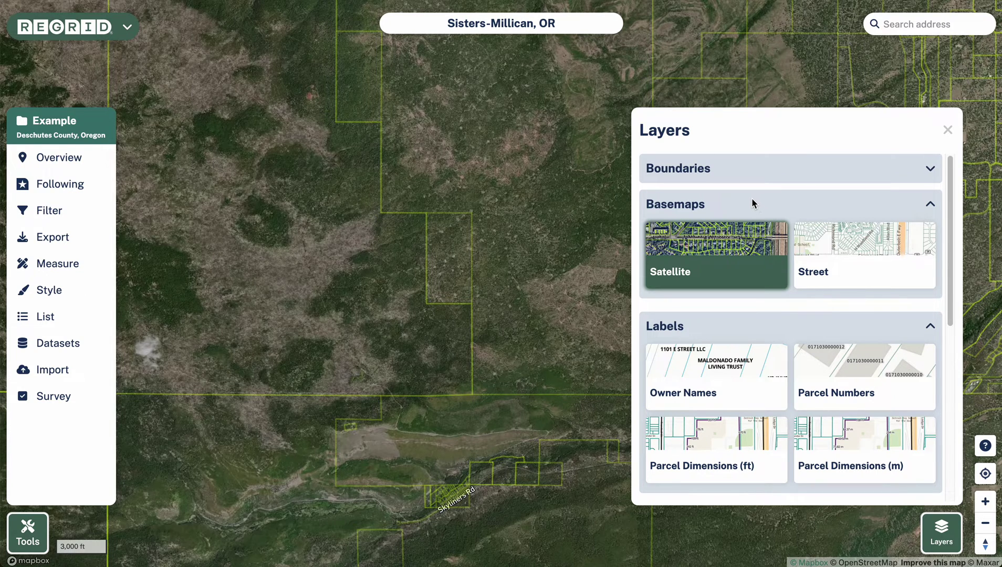
Scroll the Layers panel to Additional Layers, from Building Footprints to LBCS Activity
scroll(751, 198, "down", 1)
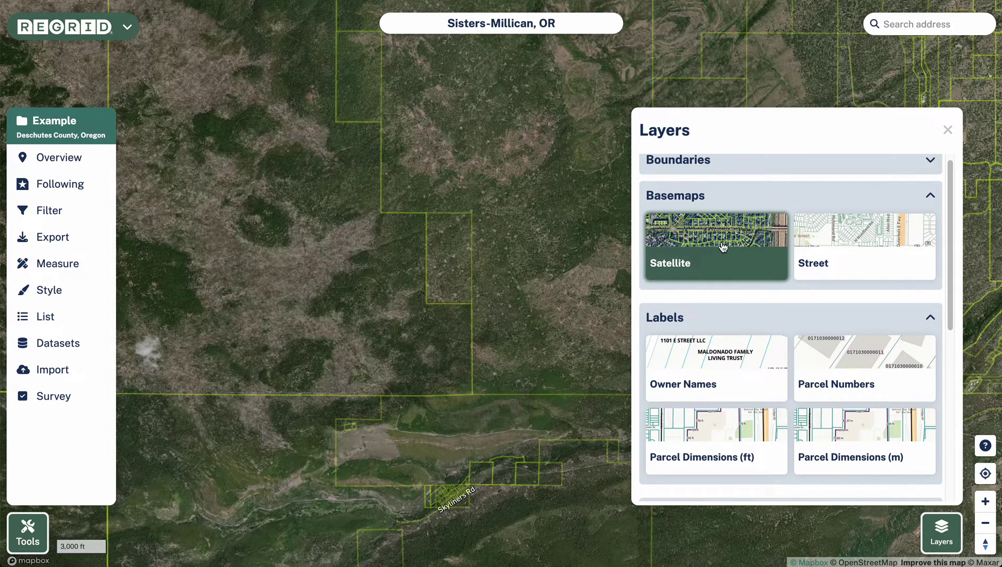
scroll(730, 286, "down", 2)
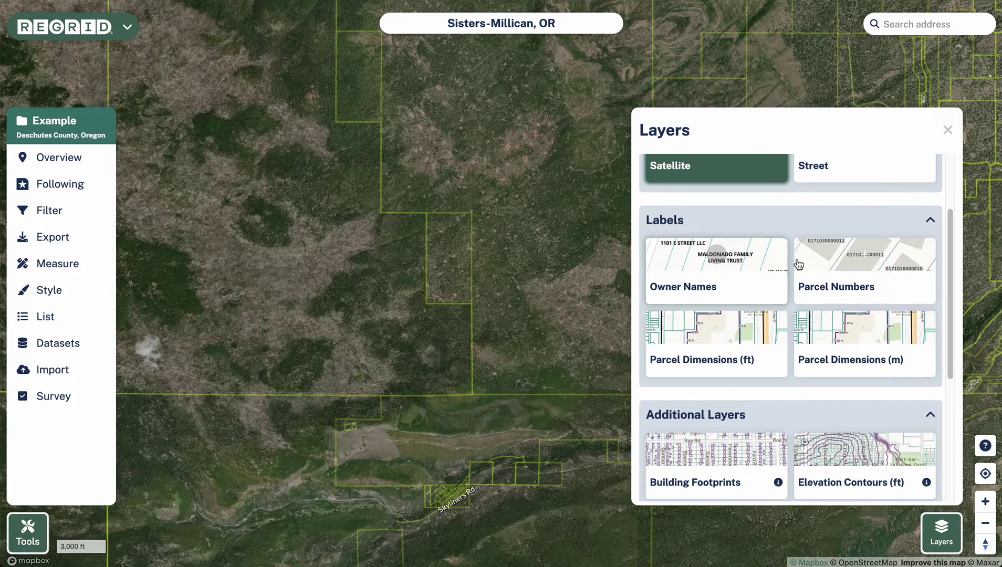
scroll(760, 388, "down", 1)
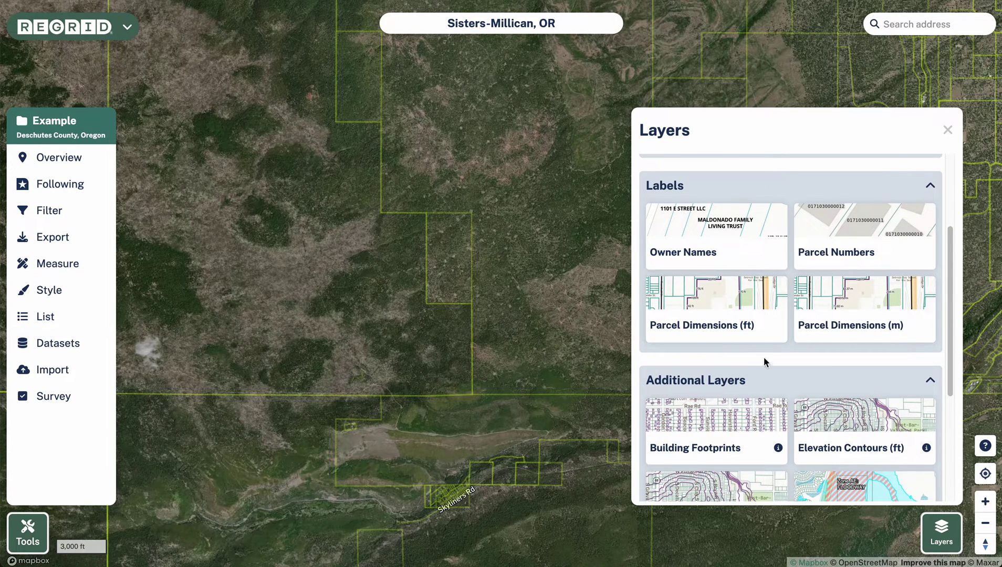
scroll(763, 364, "down", 2)
scroll(767, 302, "down", 3)
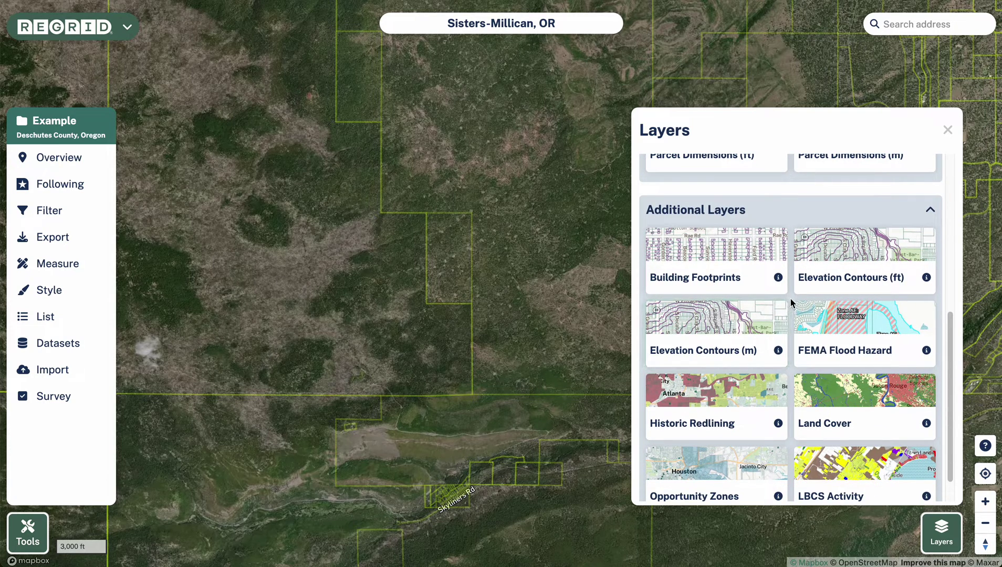
scroll(791, 298, "down", 1)
scroll(790, 298, "down", 1)
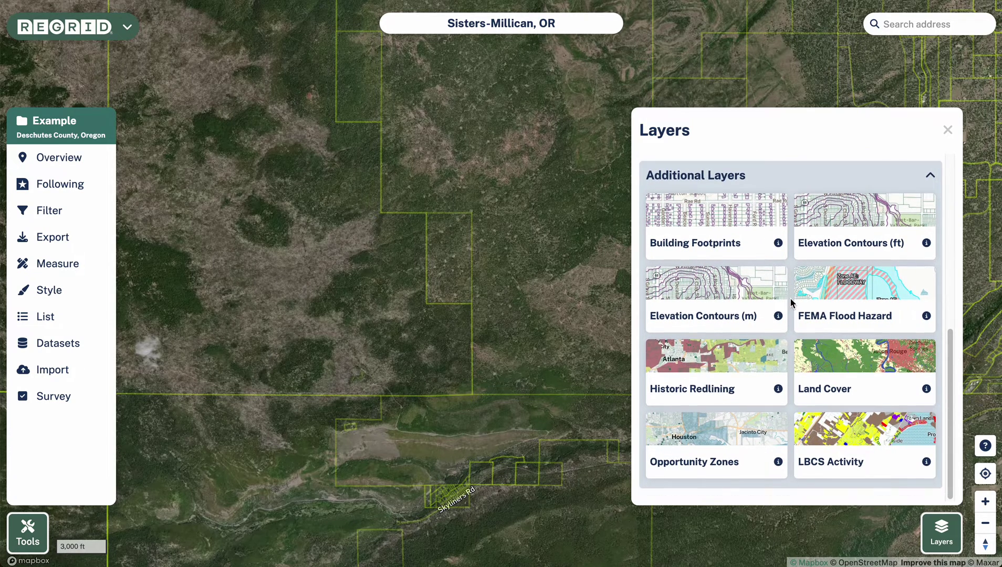